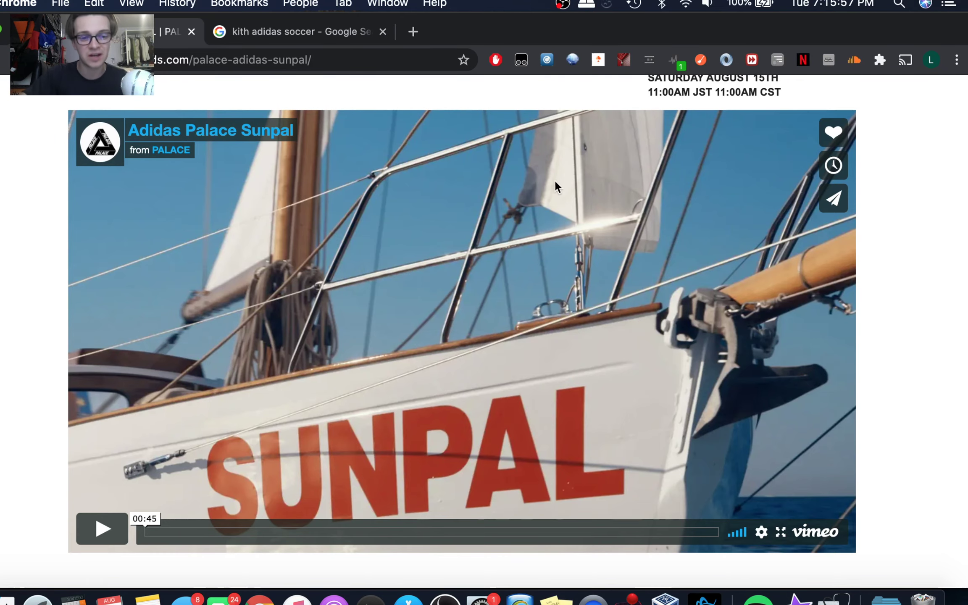
pyautogui.scroll(-1, 555, 180)
pyautogui.scroll(2, 529, 192)
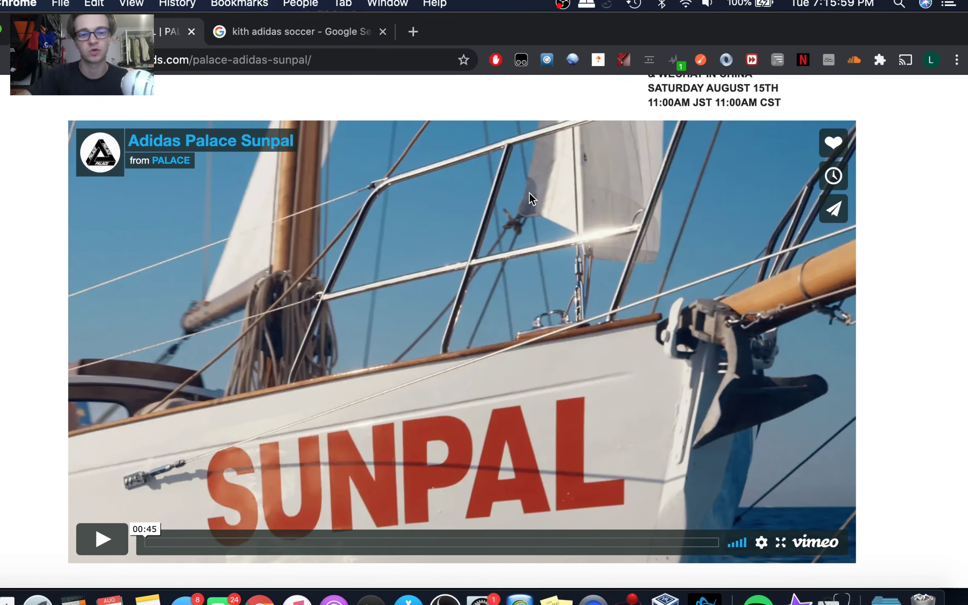
pyautogui.scroll(-1, 529, 192)
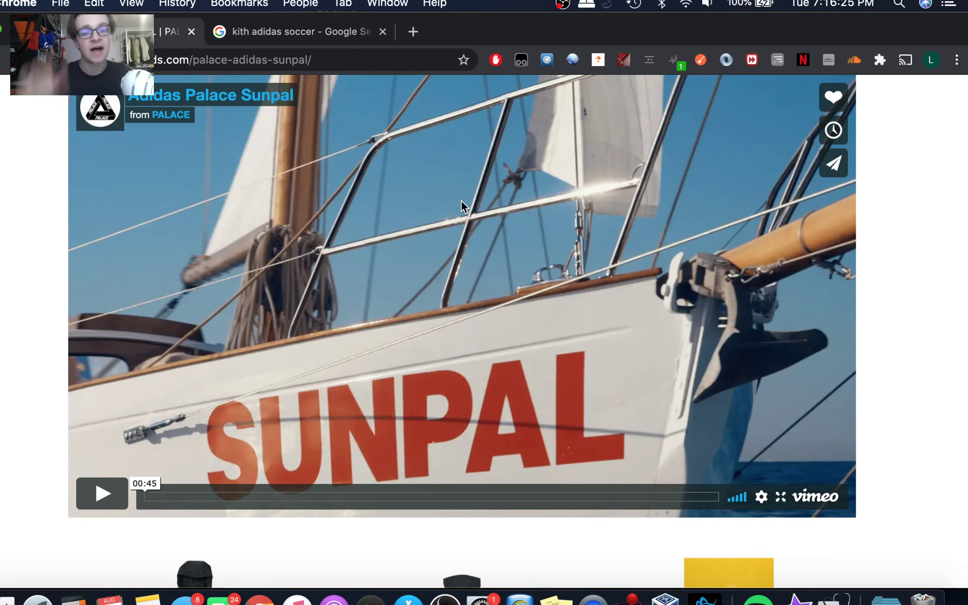
pyautogui.scroll(-1, 399, 288)
pyautogui.scroll(-3, 400, 285)
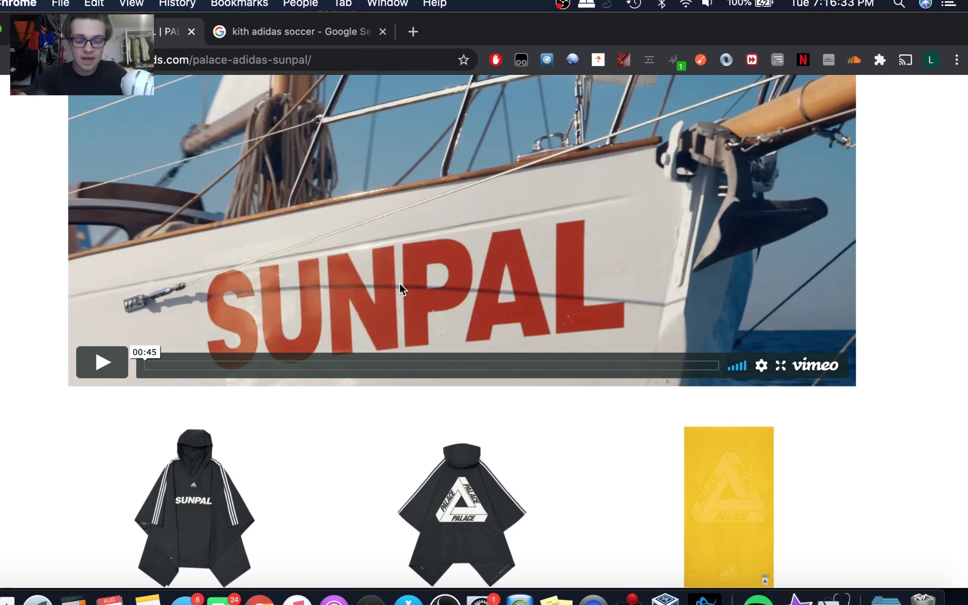
pyautogui.scroll(-3, 401, 311)
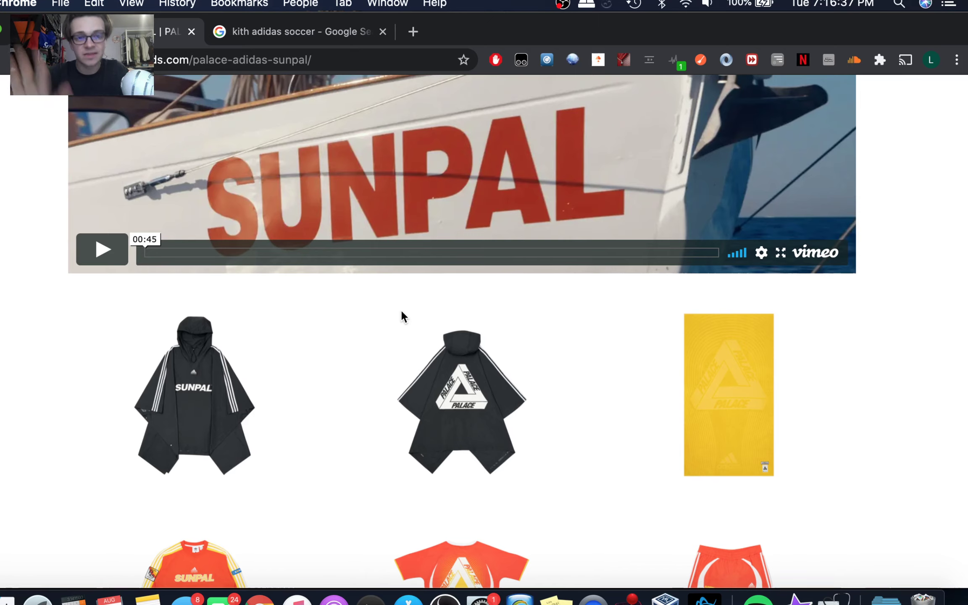
pyautogui.scroll(5, 400, 309)
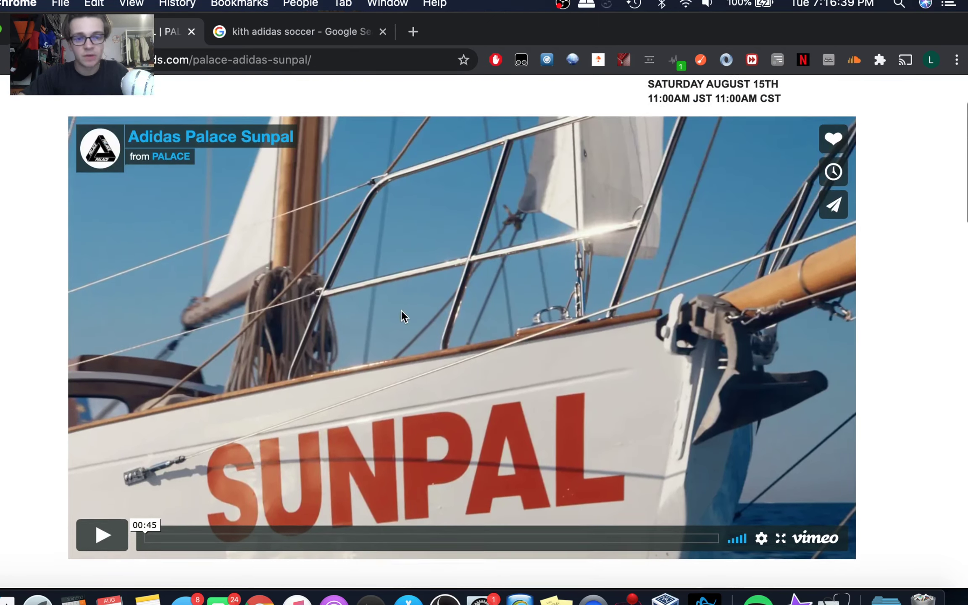
pyautogui.scroll(-2, 401, 311)
pyautogui.scroll(3, 401, 310)
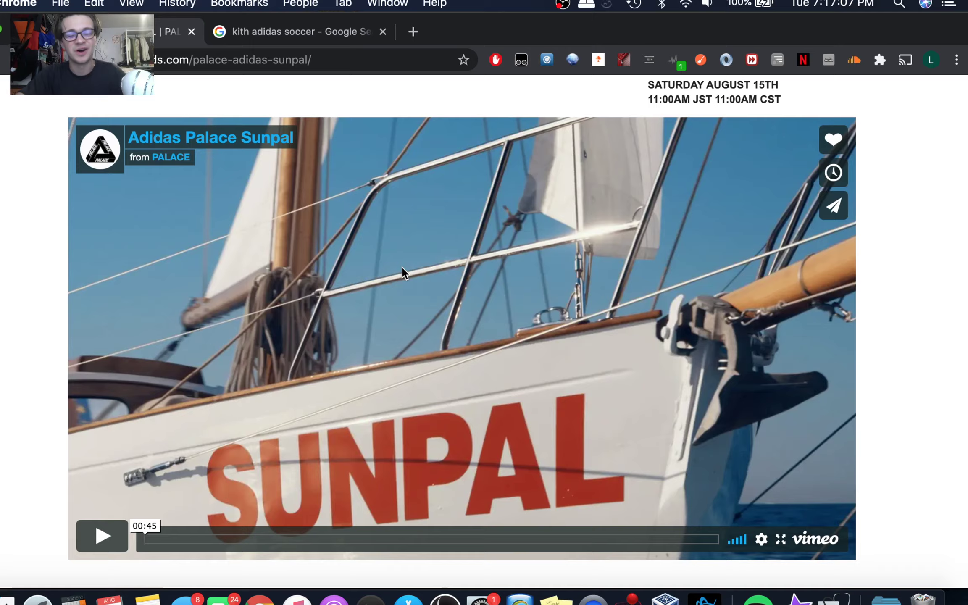
pyautogui.scroll(-1, 402, 267)
pyautogui.scroll(-5, 402, 267)
pyautogui.scroll(-3, 402, 266)
pyautogui.scroll(-1, 401, 273)
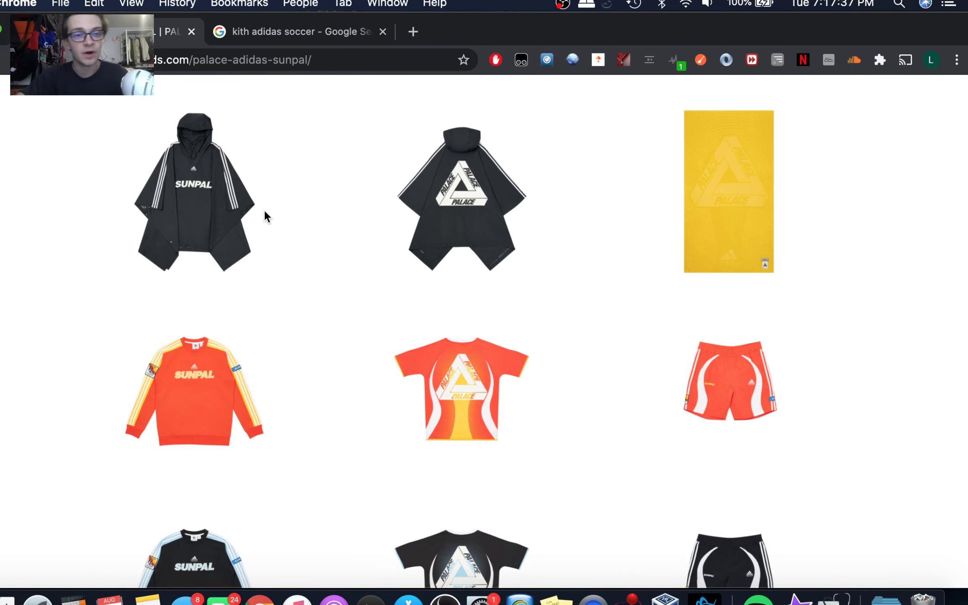
pyautogui.scroll(3, 263, 217)
pyautogui.scroll(-3, 264, 217)
pyautogui.scroll(-2, 264, 216)
pyautogui.scroll(1, 264, 217)
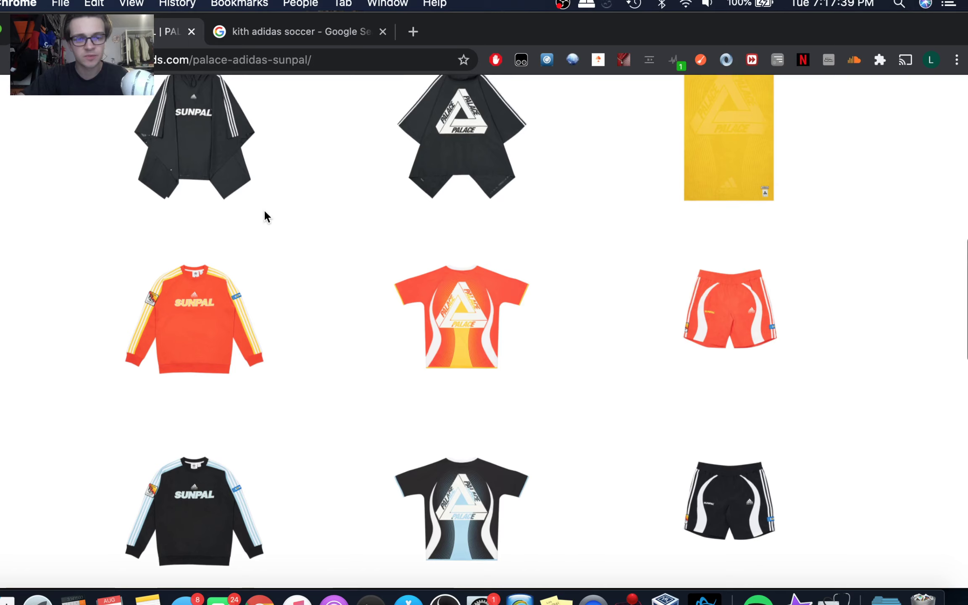
pyautogui.scroll(1, 233, 215)
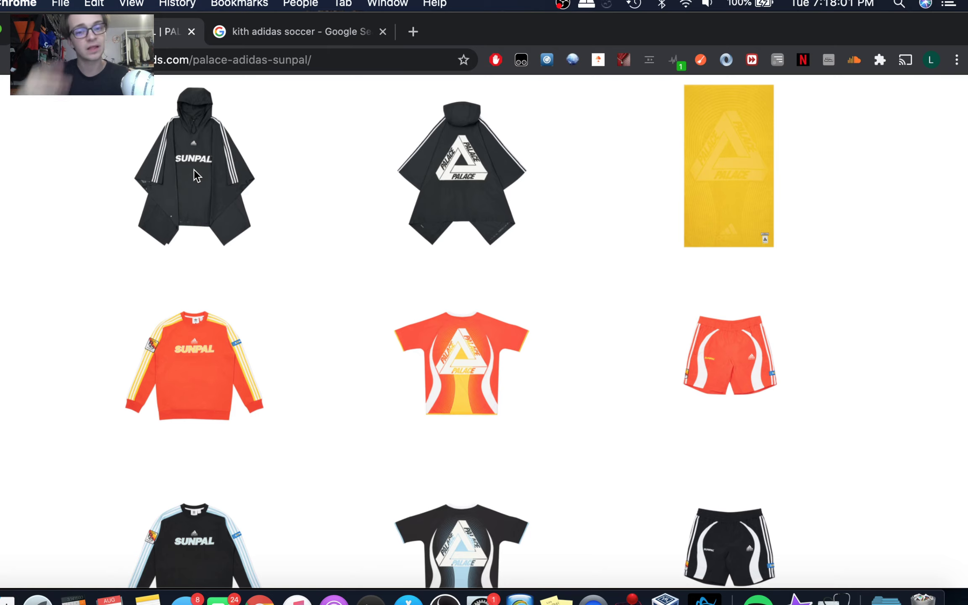
pyautogui.scroll(2, 210, 244)
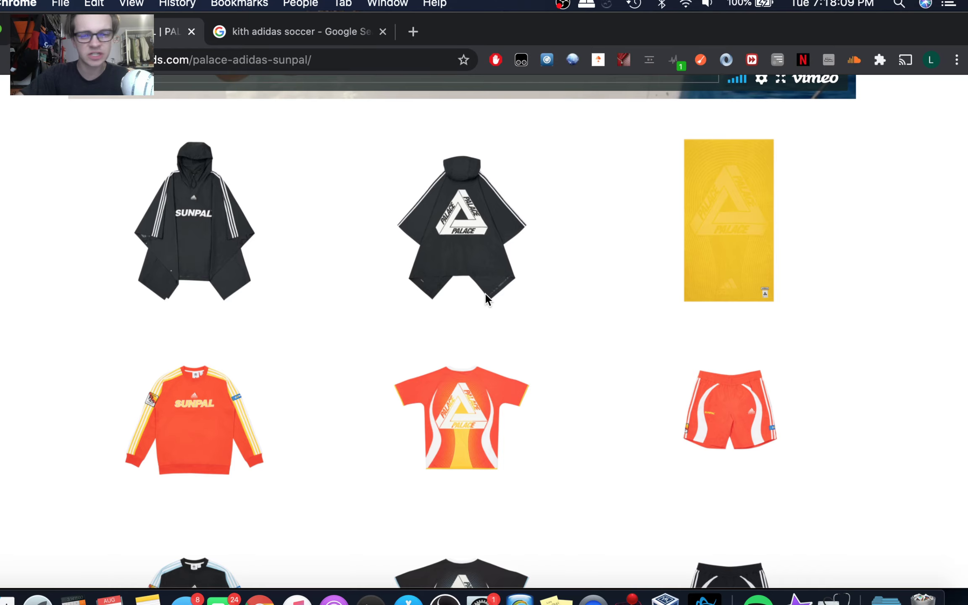
pyautogui.scroll(2, 485, 294)
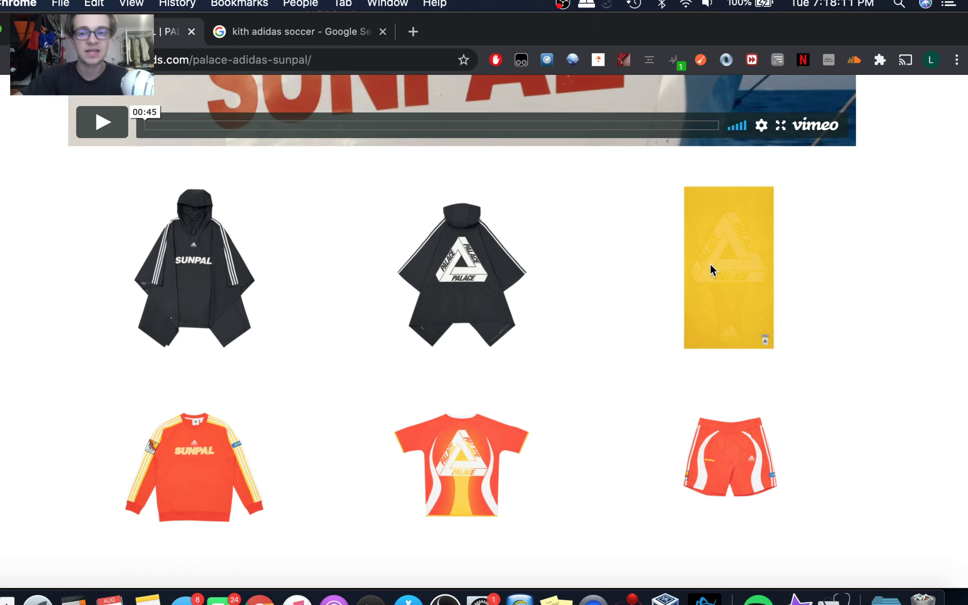
pyautogui.scroll(-3, 712, 265)
pyautogui.scroll(1, 755, 275)
pyautogui.scroll(2, 753, 273)
pyautogui.scroll(-1, 754, 274)
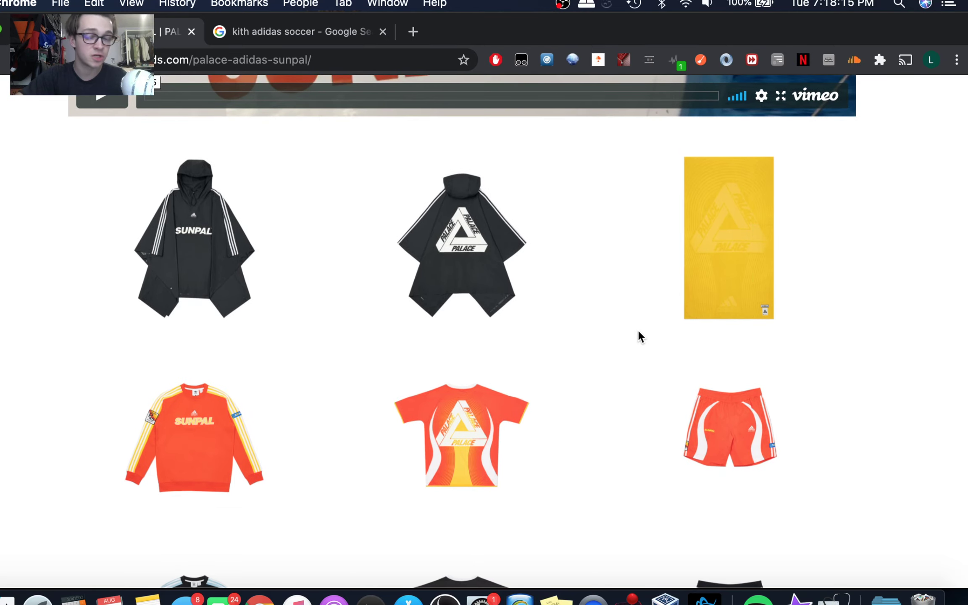
pyautogui.scroll(-1, 638, 331)
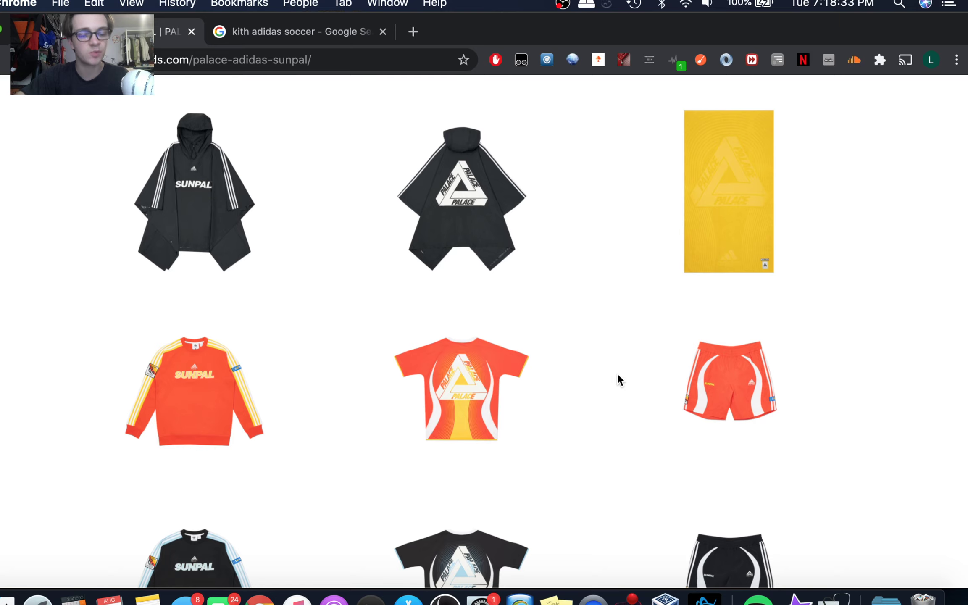
pyautogui.scroll(-2, 379, 443)
pyautogui.scroll(-2, 377, 440)
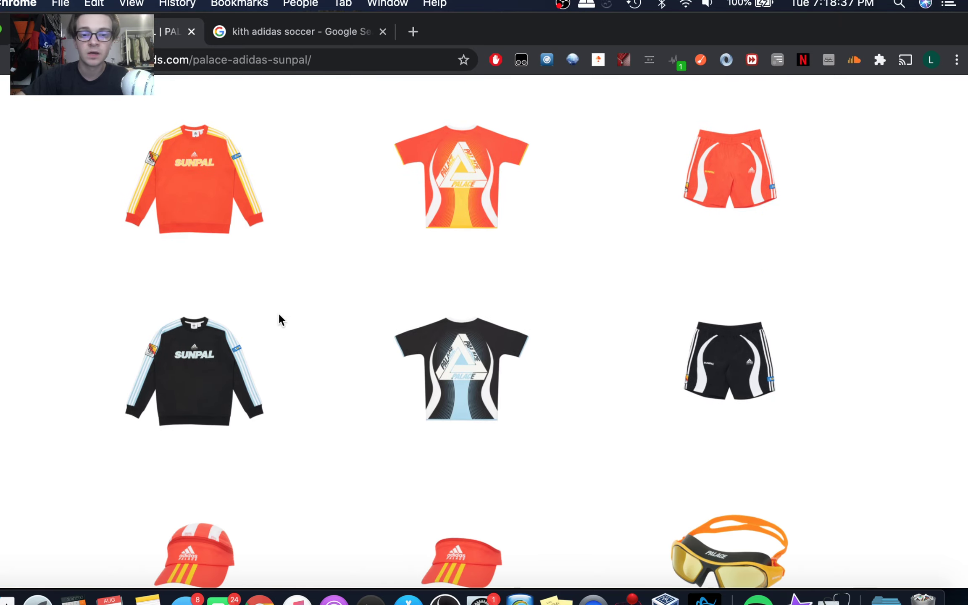
pyautogui.scroll(-1, 274, 302)
pyautogui.scroll(1, 273, 302)
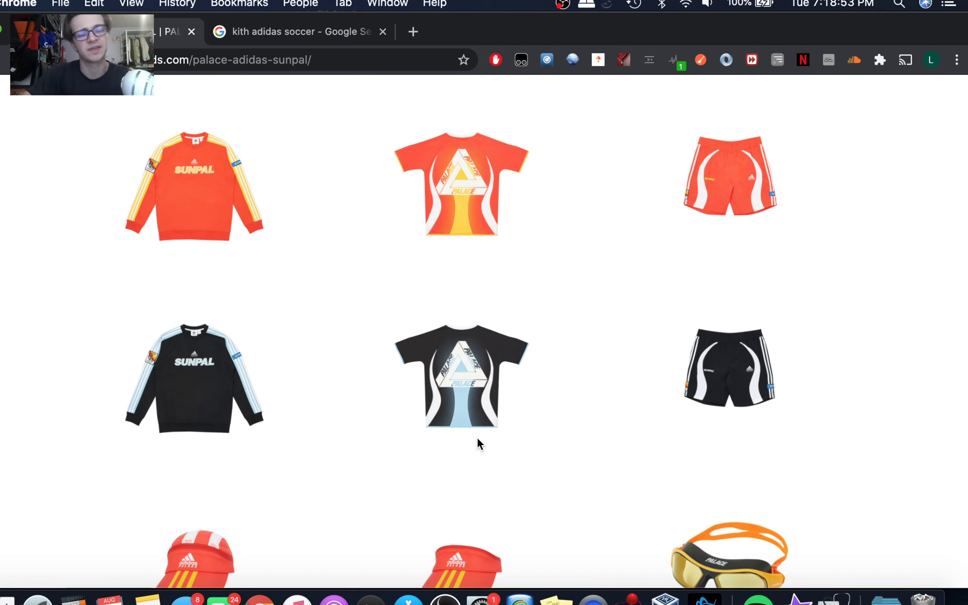
pyautogui.scroll(-1, 477, 439)
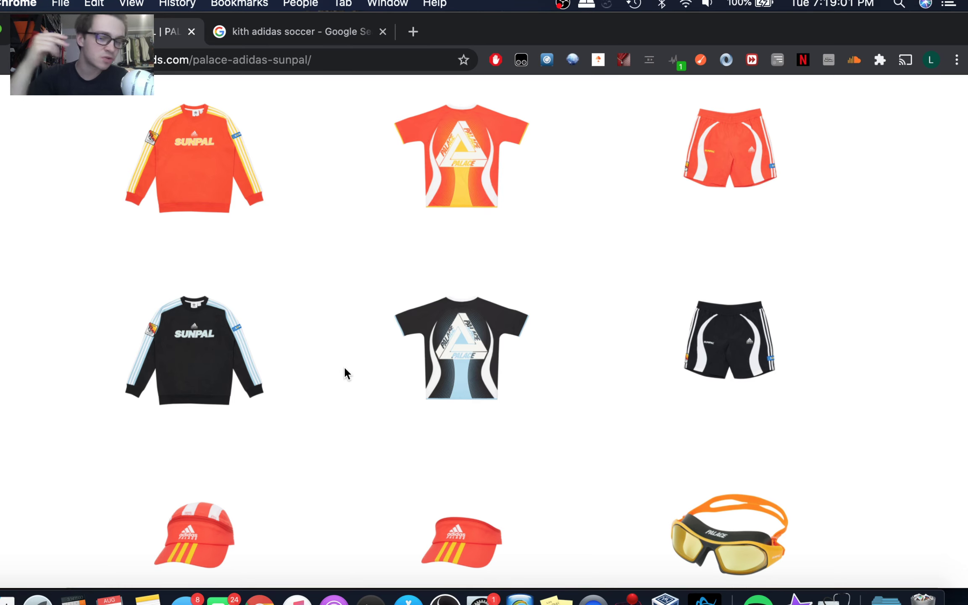
# Browse the kith adidas soccer image results, then close that tab to return to the Sunpal page.
pyautogui.click(280, 33)
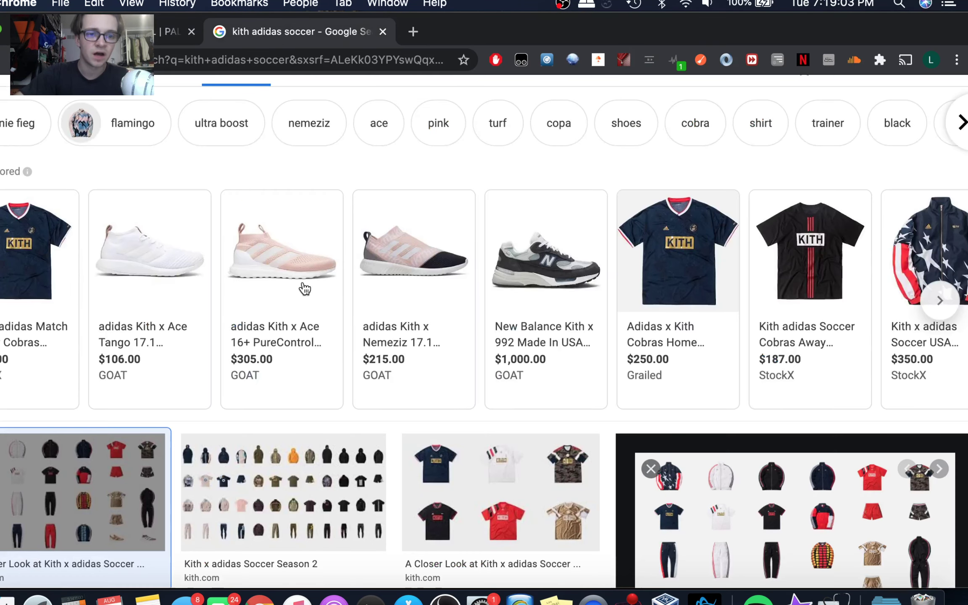
pyautogui.scroll(-5, 299, 303)
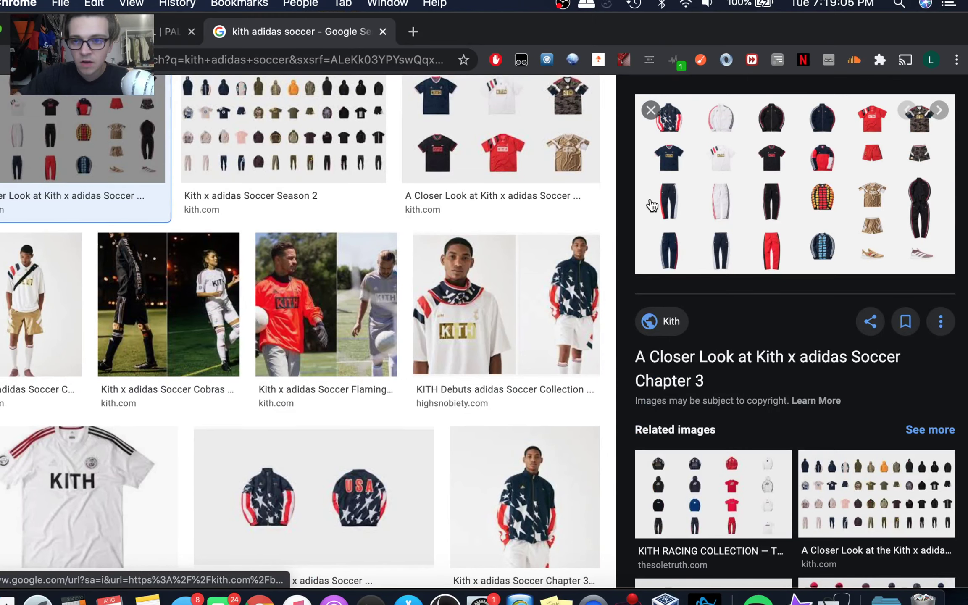
pyautogui.scroll(-1, 350, 293)
pyautogui.scroll(-4, 350, 294)
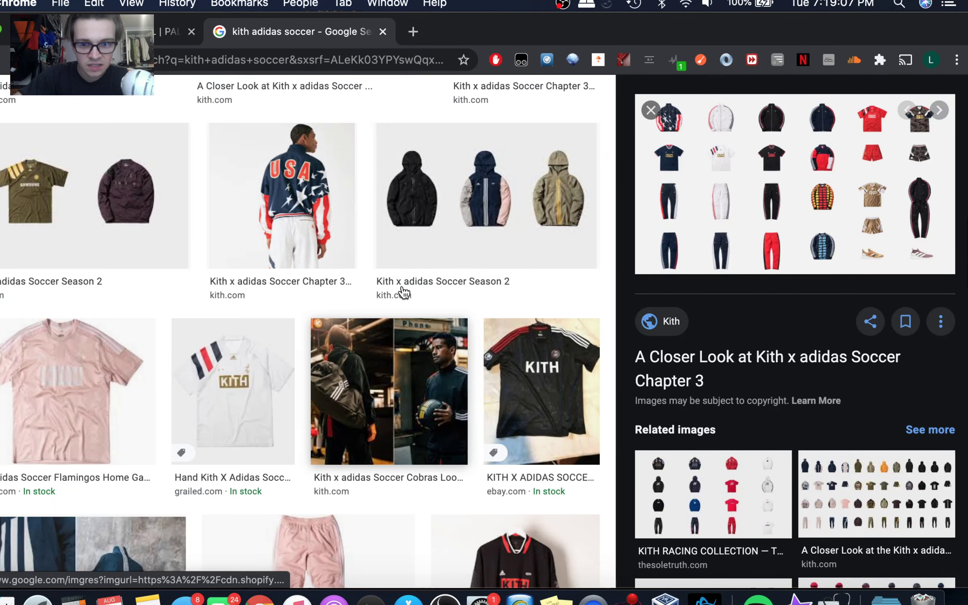
pyautogui.scroll(-3, 439, 205)
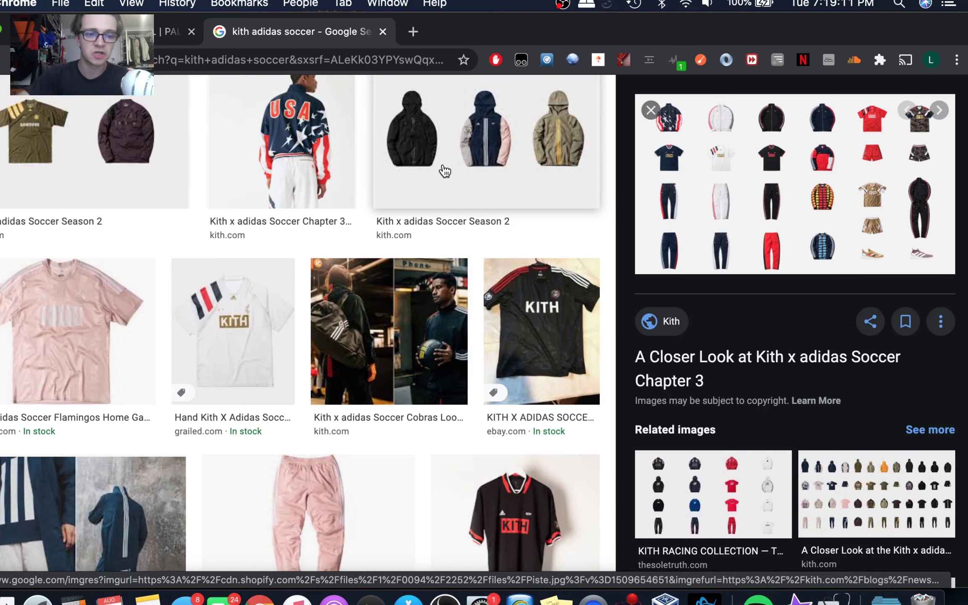
pyautogui.scroll(-4, 173, 434)
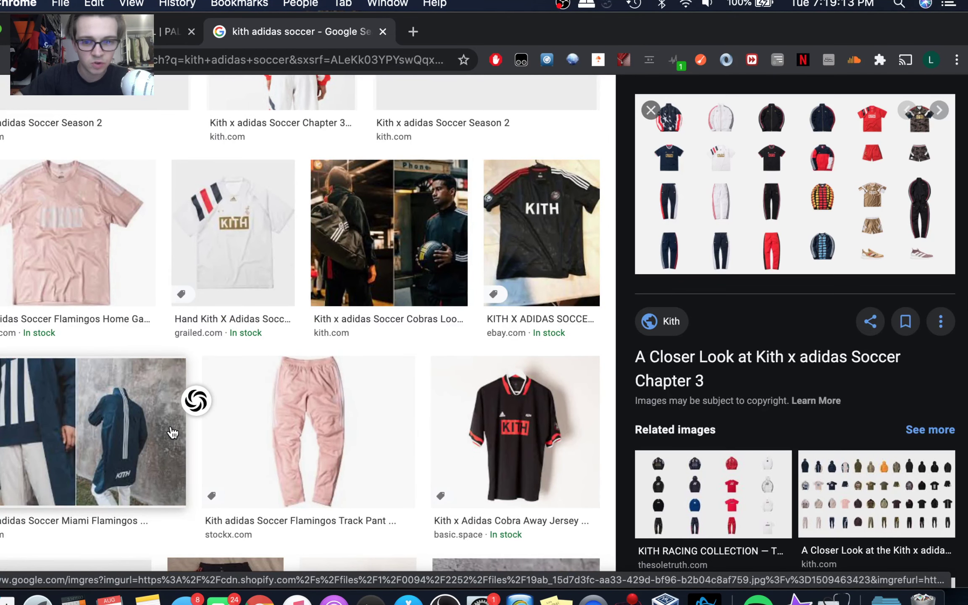
pyautogui.scroll(-12, 173, 433)
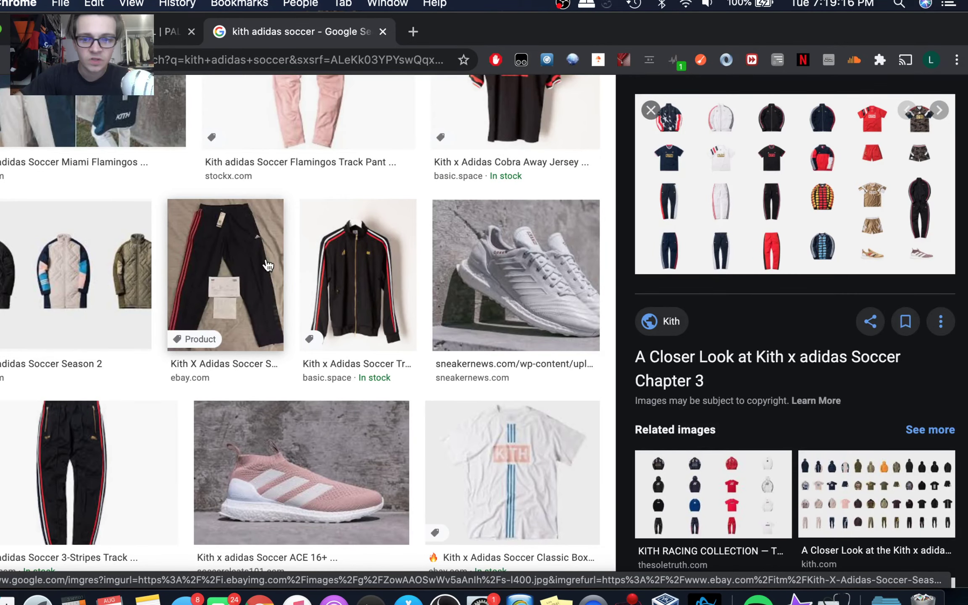
pyautogui.scroll(-14, 267, 265)
pyautogui.click(383, 32)
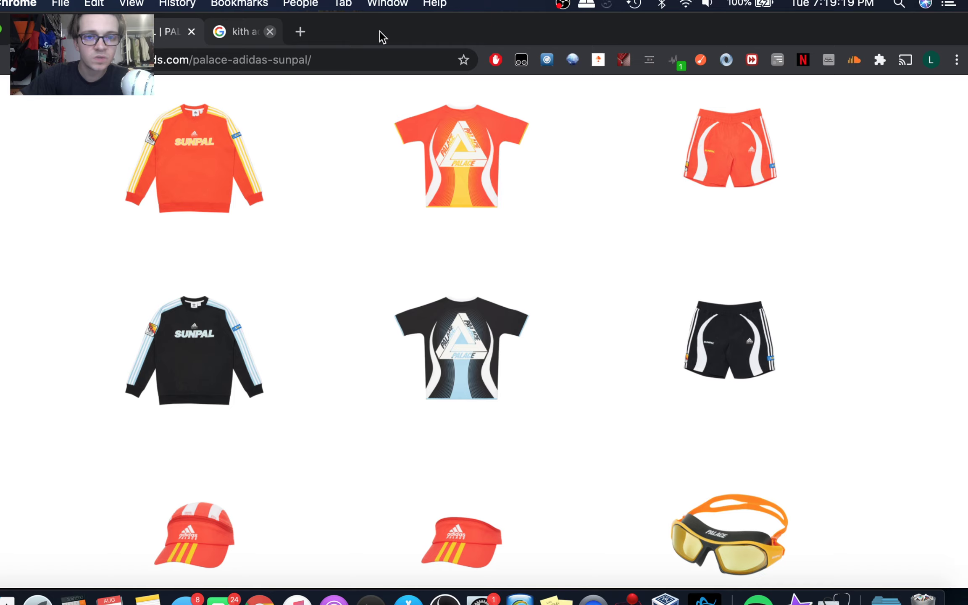
pyautogui.scroll(-2, 266, 321)
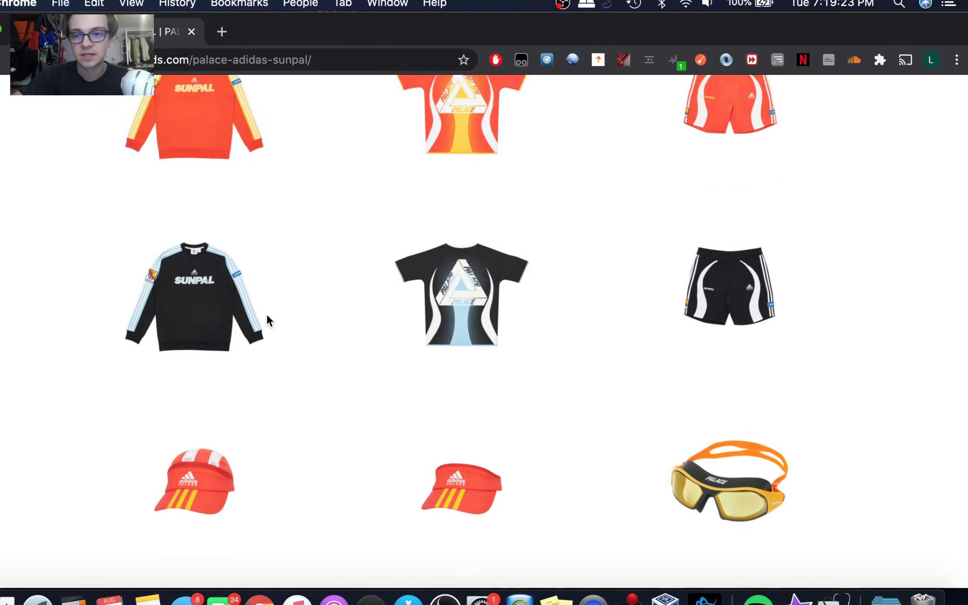
pyautogui.scroll(4, 266, 318)
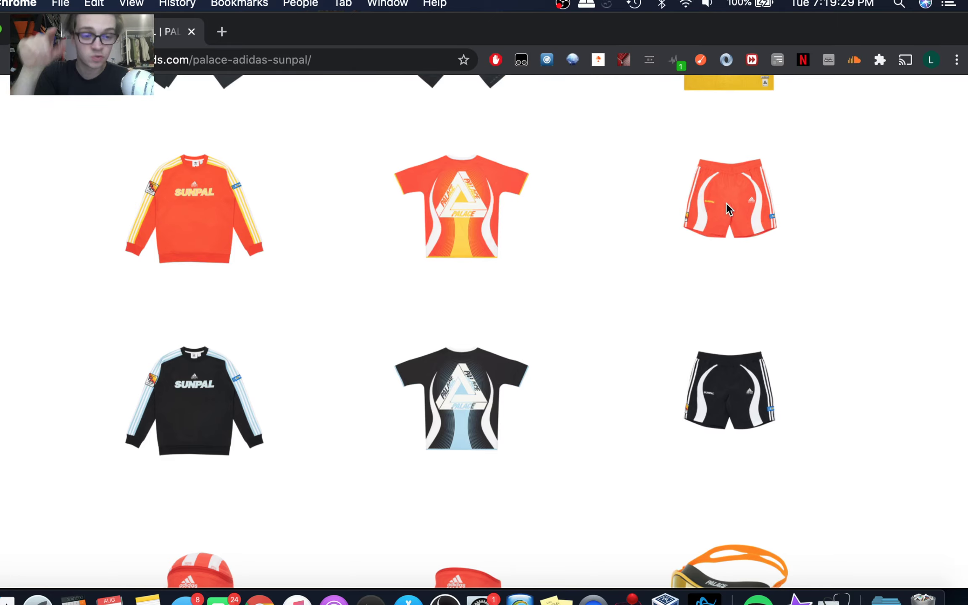
pyautogui.scroll(-1, 726, 208)
pyautogui.scroll(-3, 665, 234)
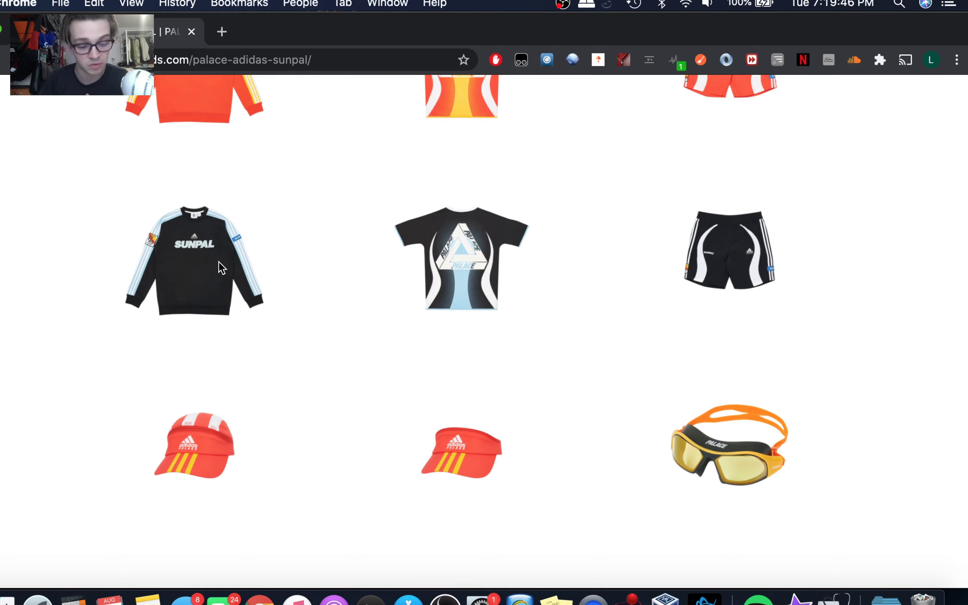
pyautogui.scroll(3, 219, 267)
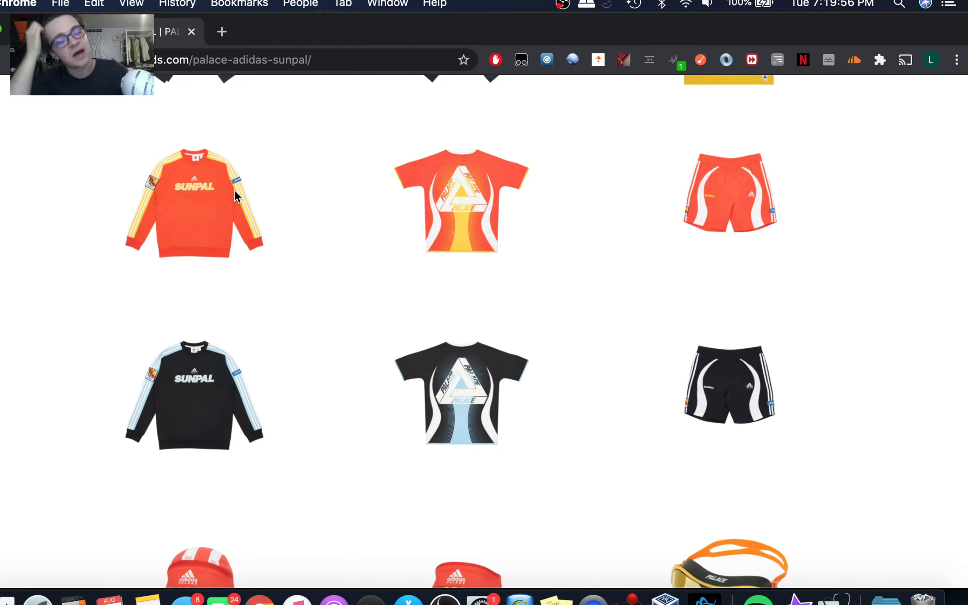
pyautogui.scroll(3, 235, 195)
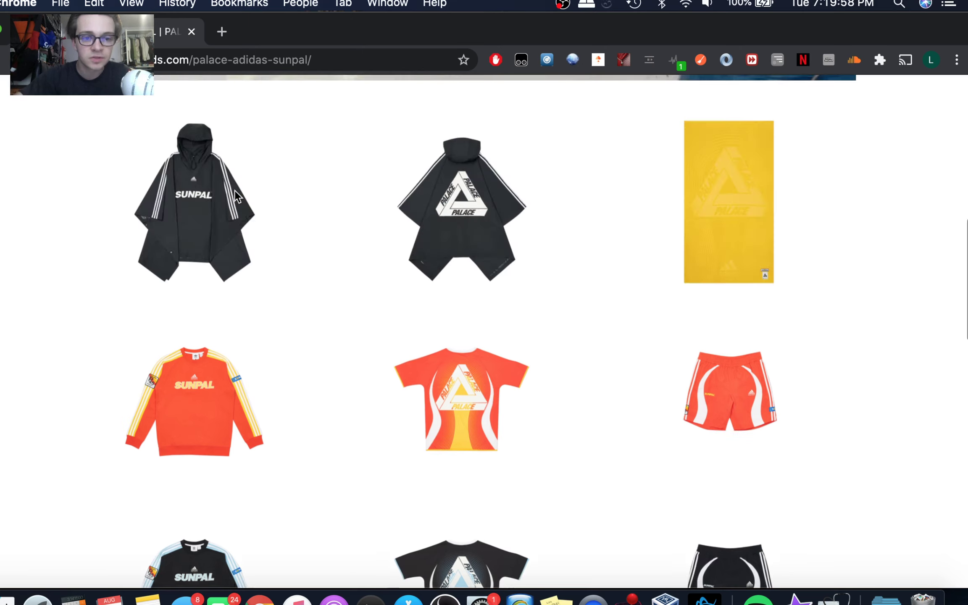
pyautogui.scroll(-3, 302, 297)
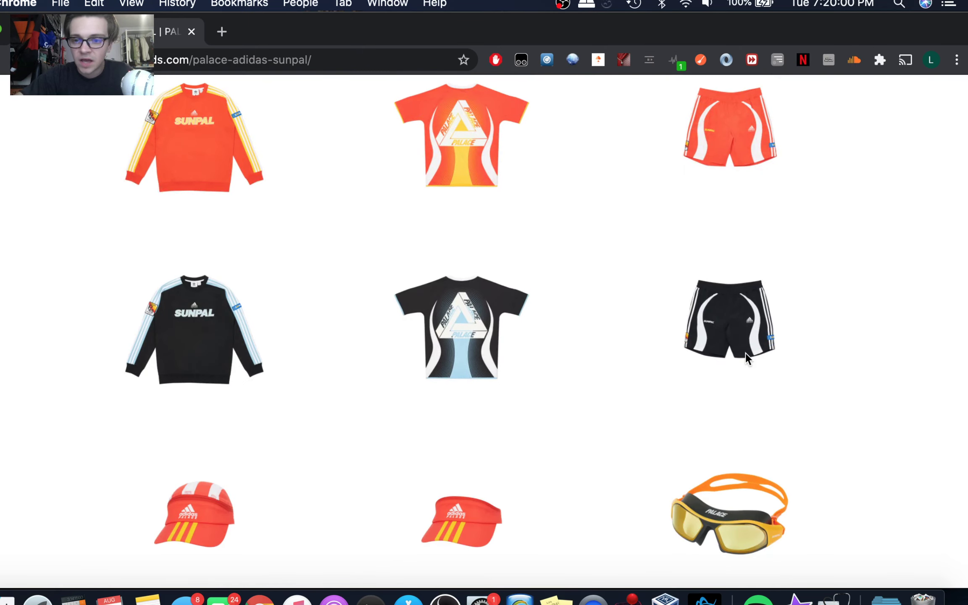
pyautogui.scroll(-2, 754, 365)
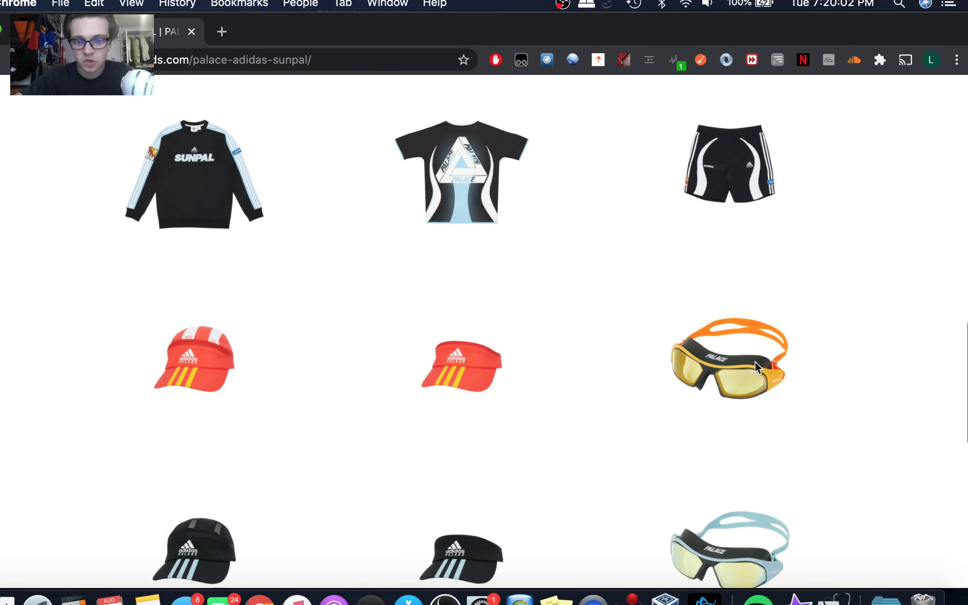
pyautogui.scroll(-2, 296, 373)
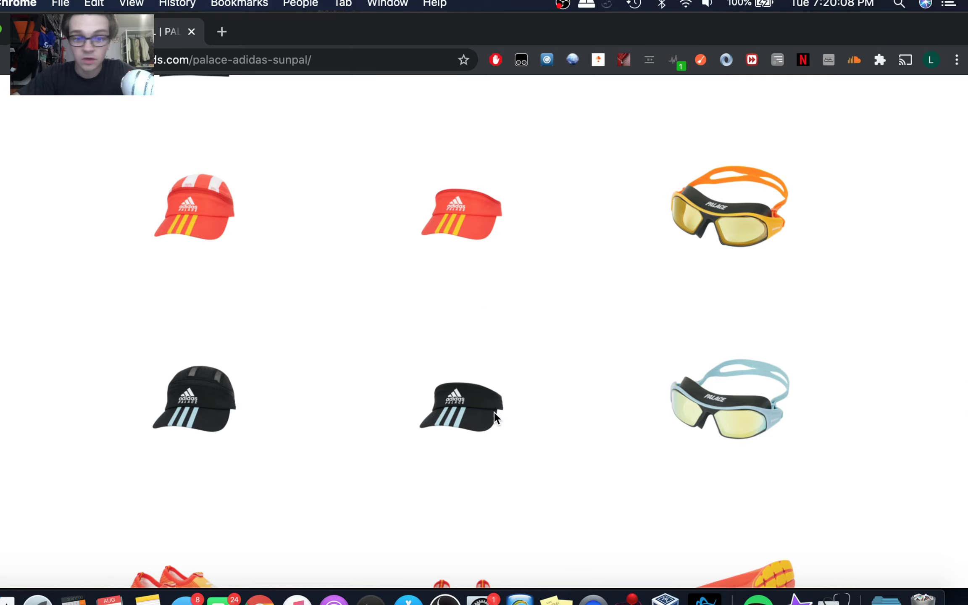
pyautogui.scroll(-2, 493, 415)
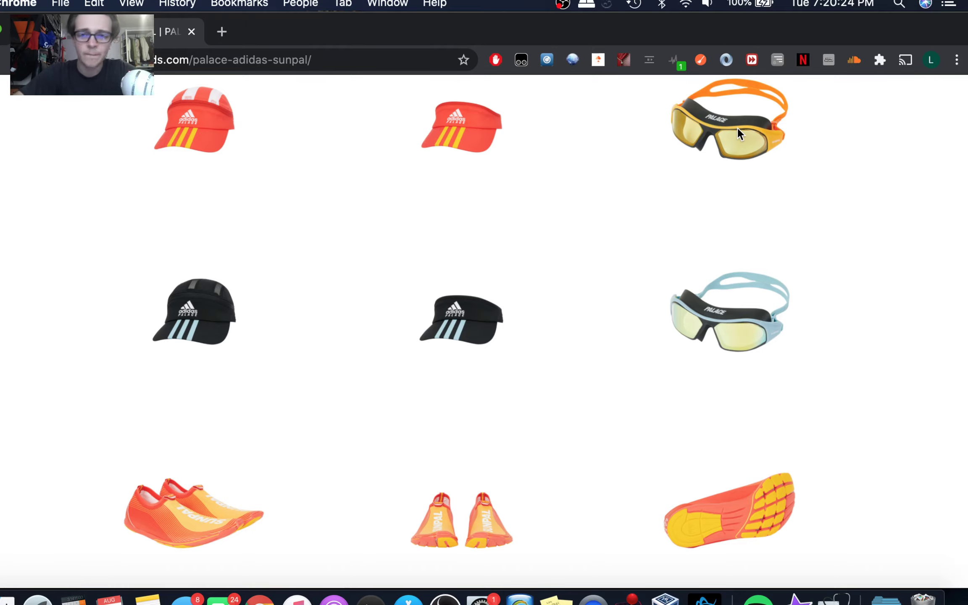
pyautogui.scroll(-1, 737, 129)
pyautogui.scroll(-2, 719, 218)
pyautogui.scroll(-2, 719, 218)
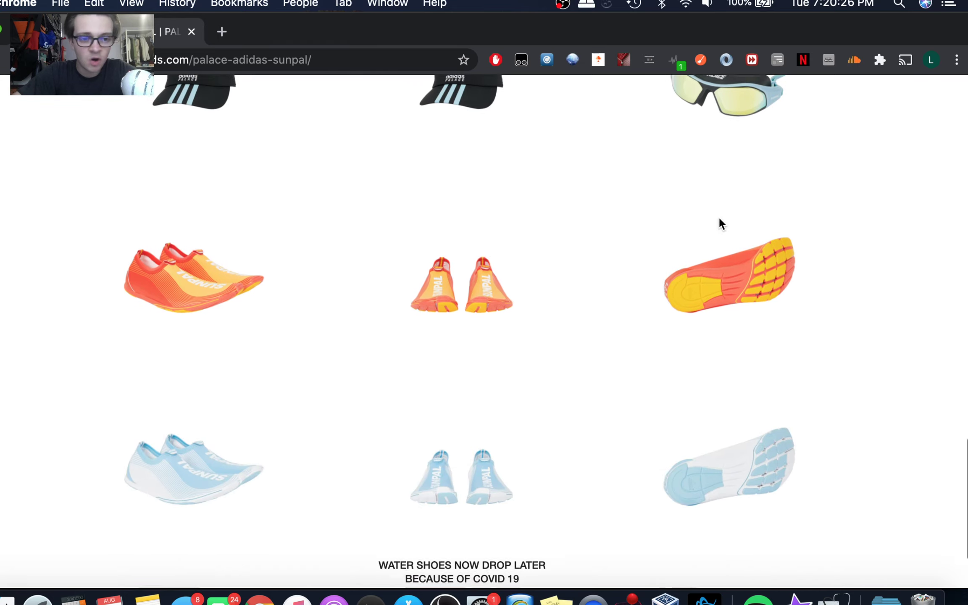
pyautogui.scroll(-2, 500, 240)
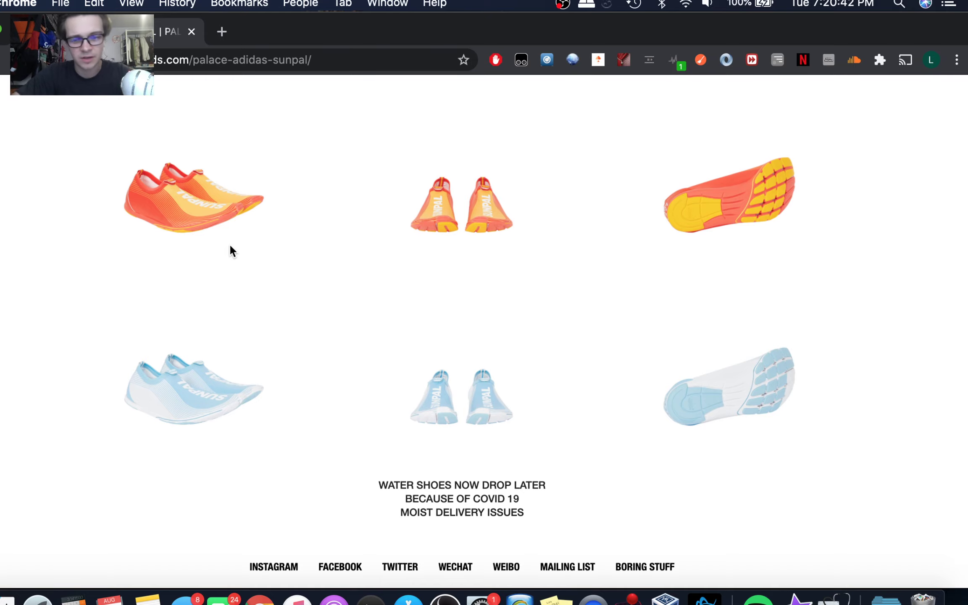
pyautogui.scroll(-1, 229, 244)
pyautogui.scroll(1, 229, 243)
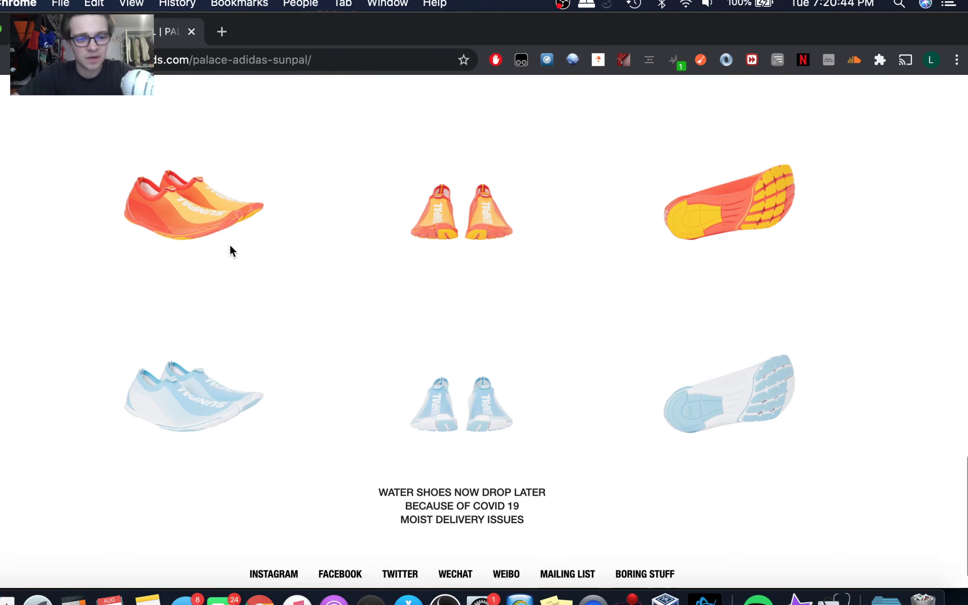
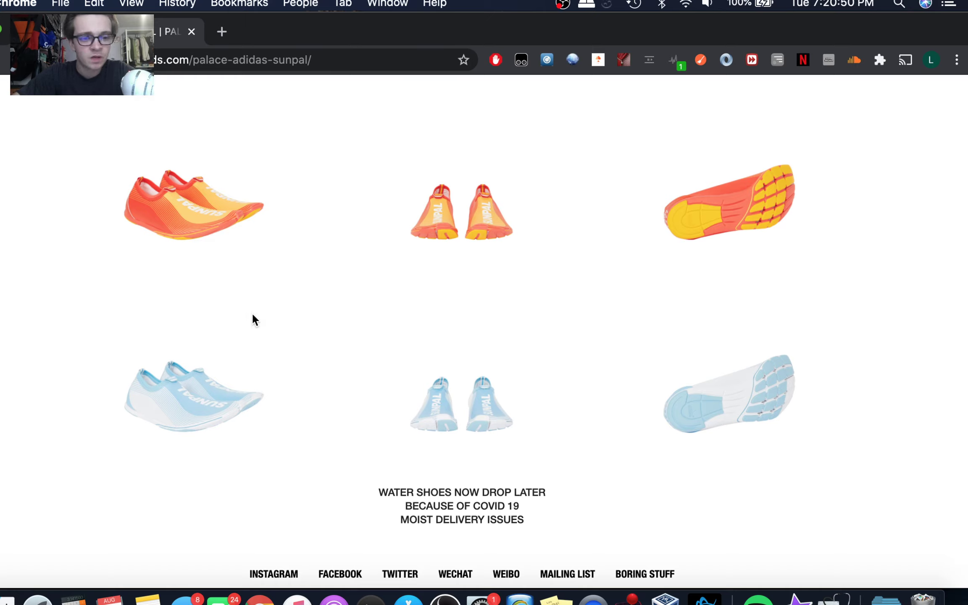
pyautogui.scroll(-1, 253, 315)
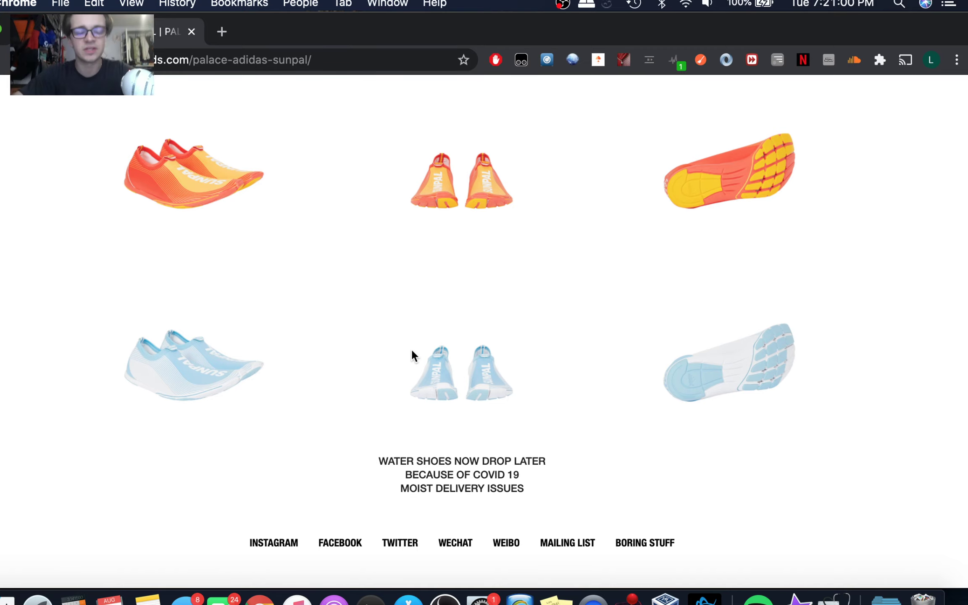
pyautogui.scroll(15, 411, 349)
pyautogui.scroll(-5, 412, 356)
pyautogui.scroll(2, 412, 356)
pyautogui.scroll(3, 411, 359)
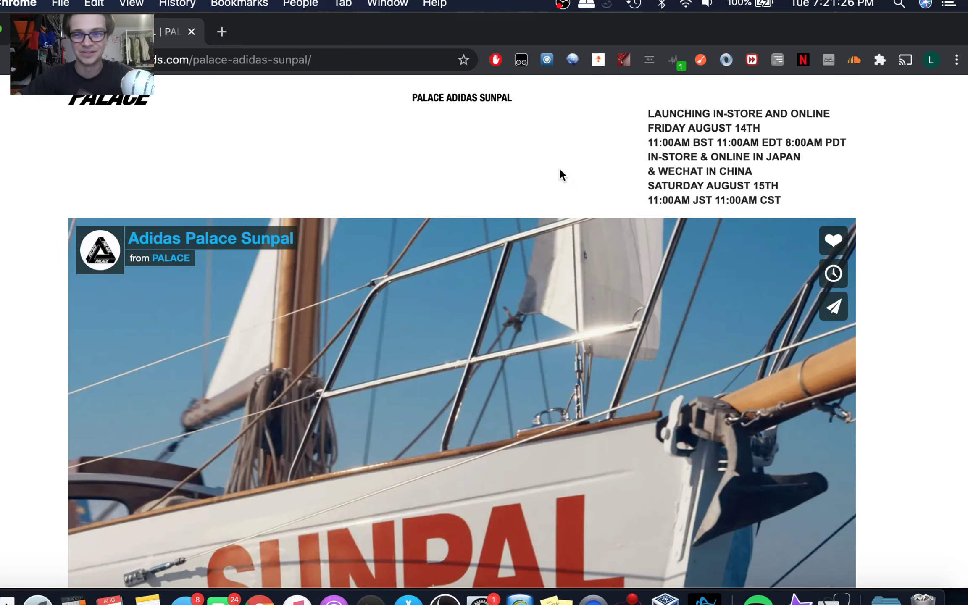
pyautogui.scroll(-2, 560, 167)
pyautogui.scroll(-10, 560, 168)
pyautogui.scroll(-8, 560, 167)
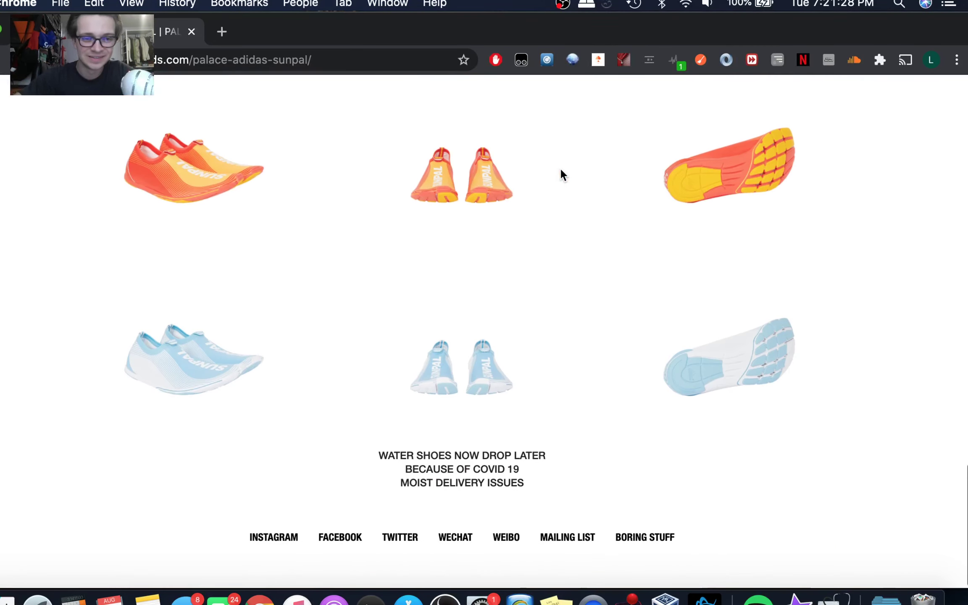
pyautogui.scroll(-1, 560, 167)
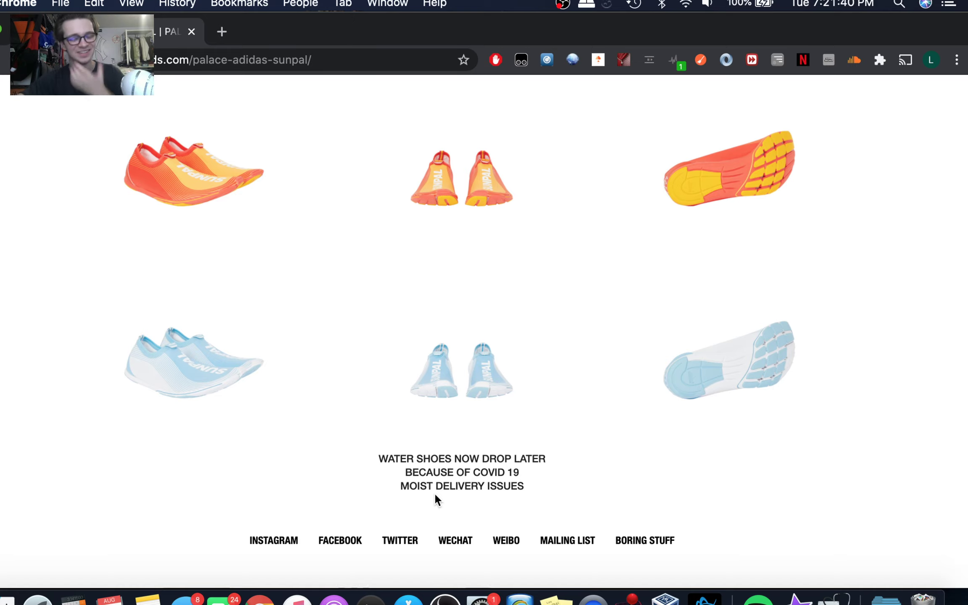
pyautogui.scroll(2, 434, 492)
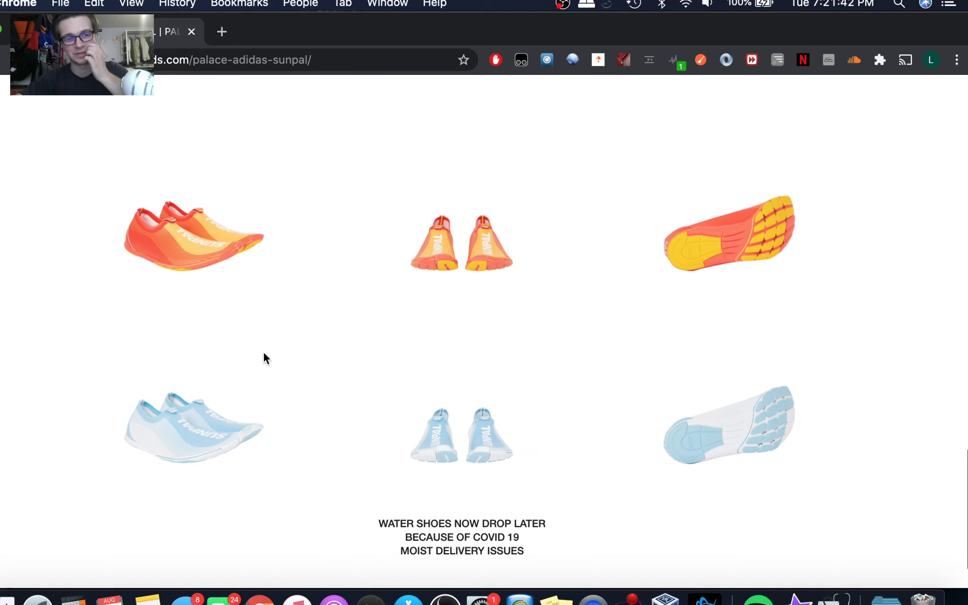
pyautogui.scroll(5, 279, 418)
pyautogui.scroll(10, 279, 418)
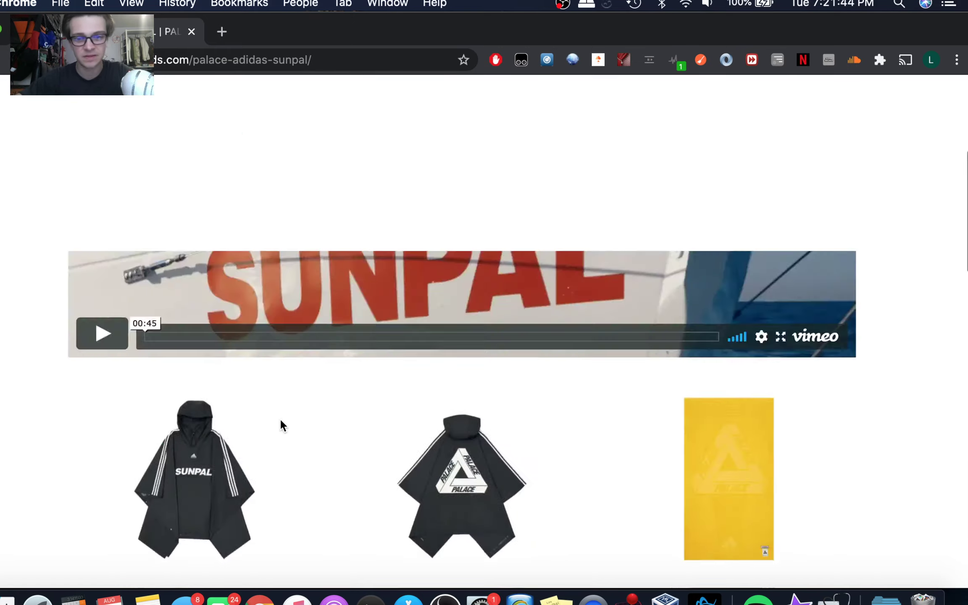
pyautogui.scroll(3, 279, 418)
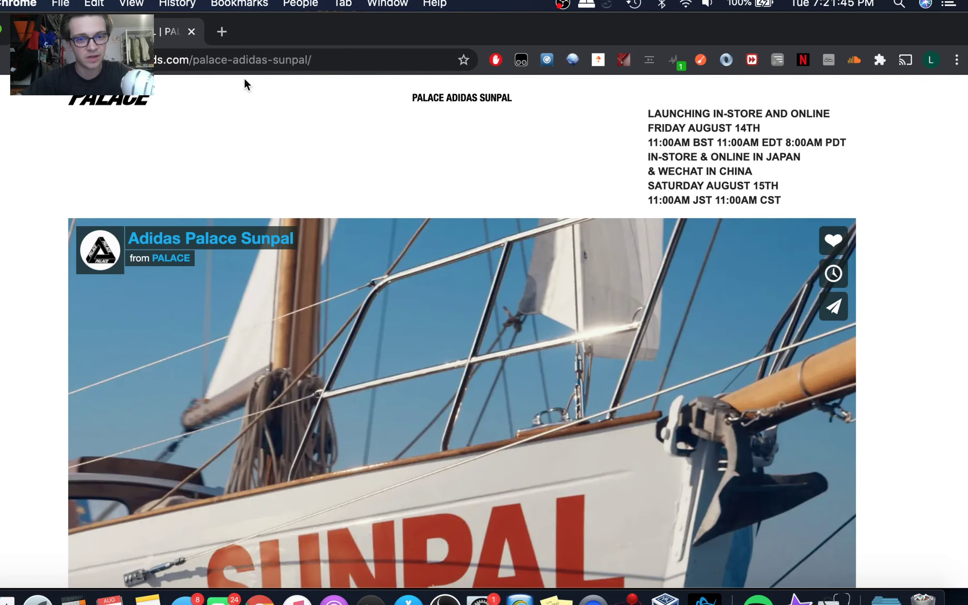
pyautogui.press('super+bracketleft')
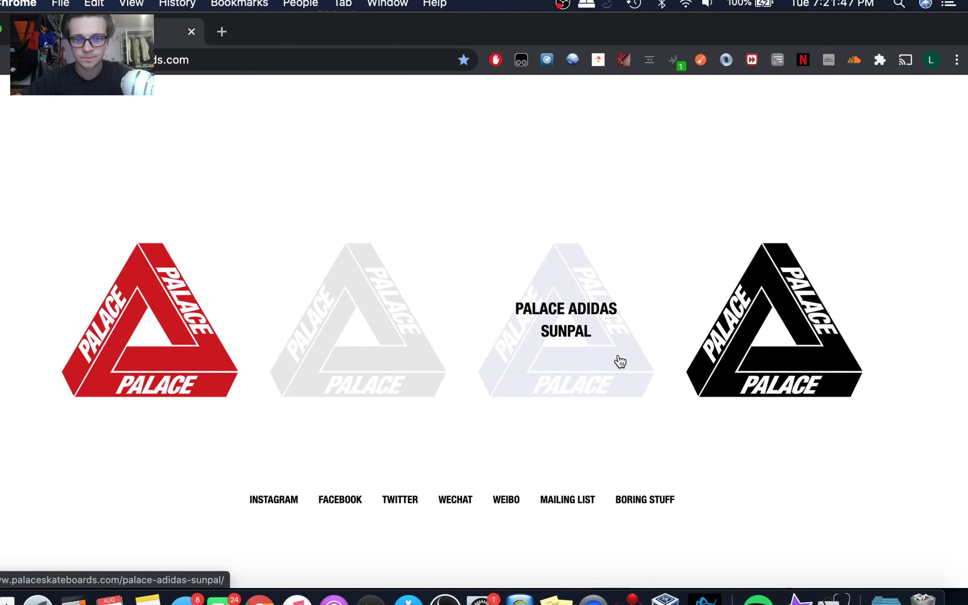
pyautogui.click(620, 361)
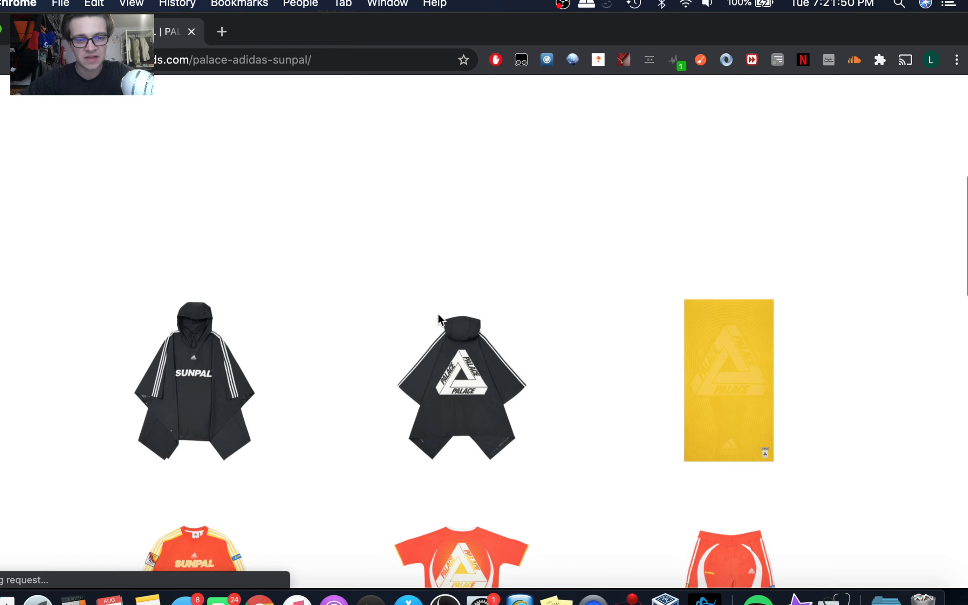
pyautogui.scroll(-3, 438, 313)
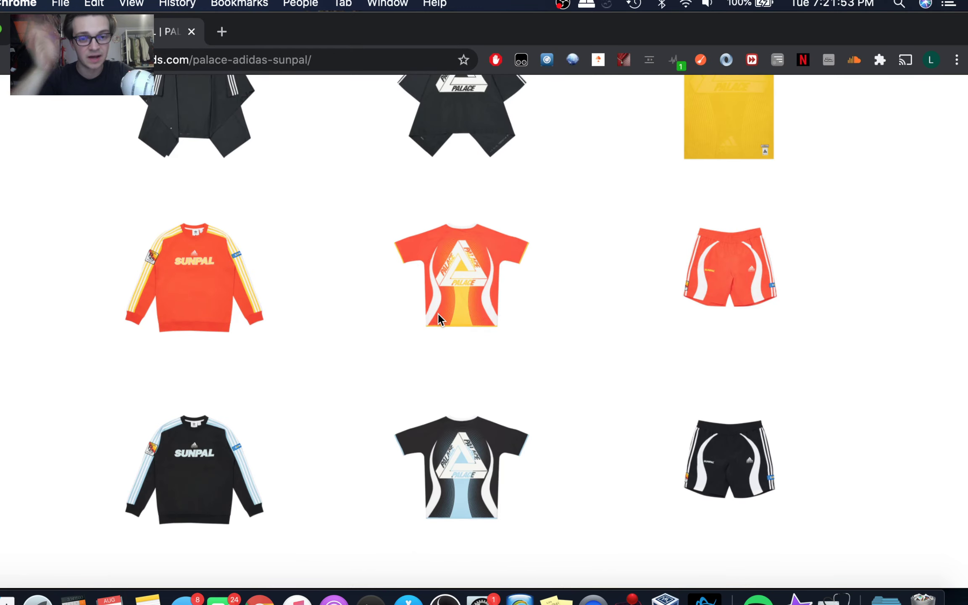
pyautogui.scroll(-3, 225, 288)
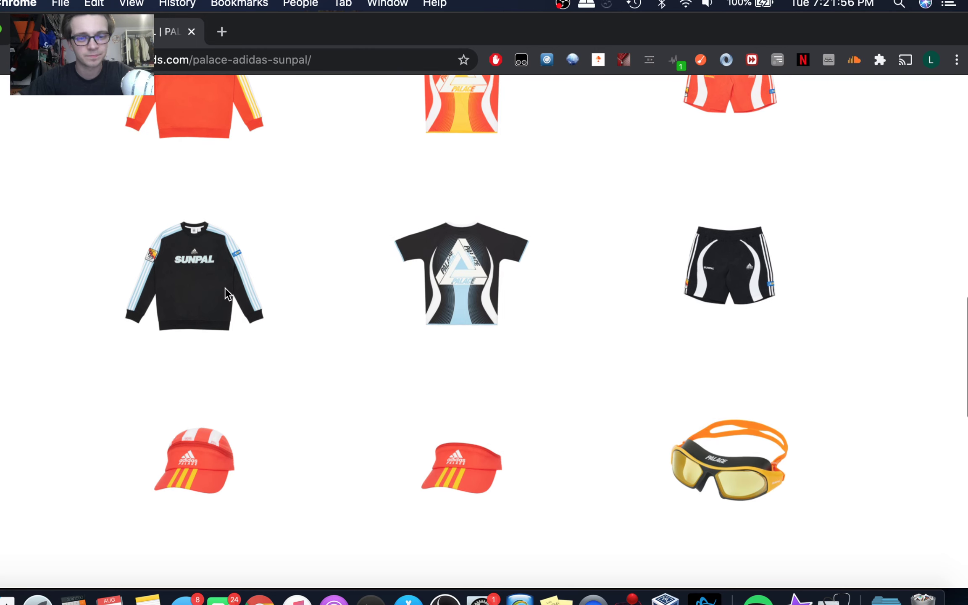
pyautogui.scroll(5, 225, 289)
pyautogui.scroll(5, 225, 288)
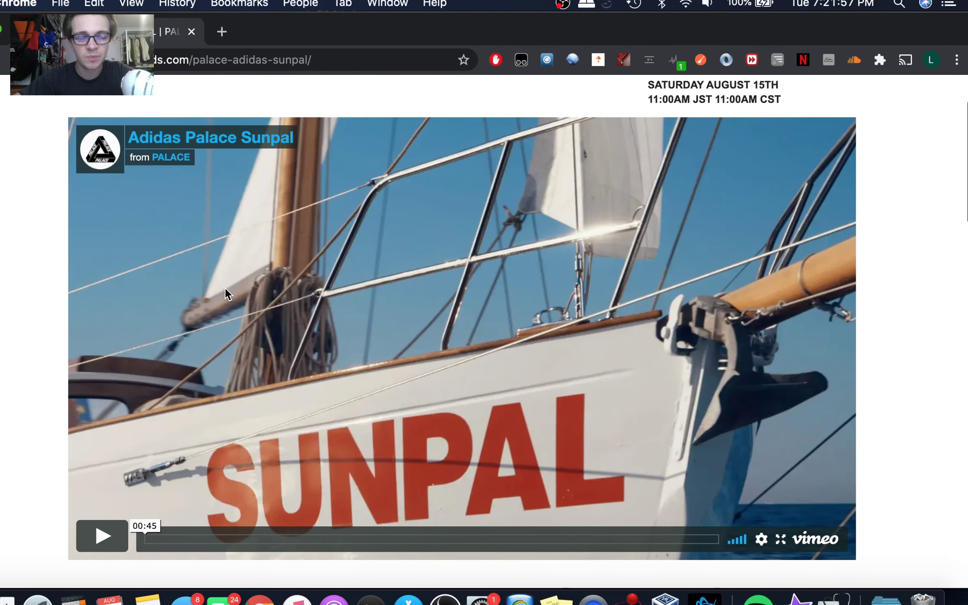
pyautogui.scroll(1, 225, 288)
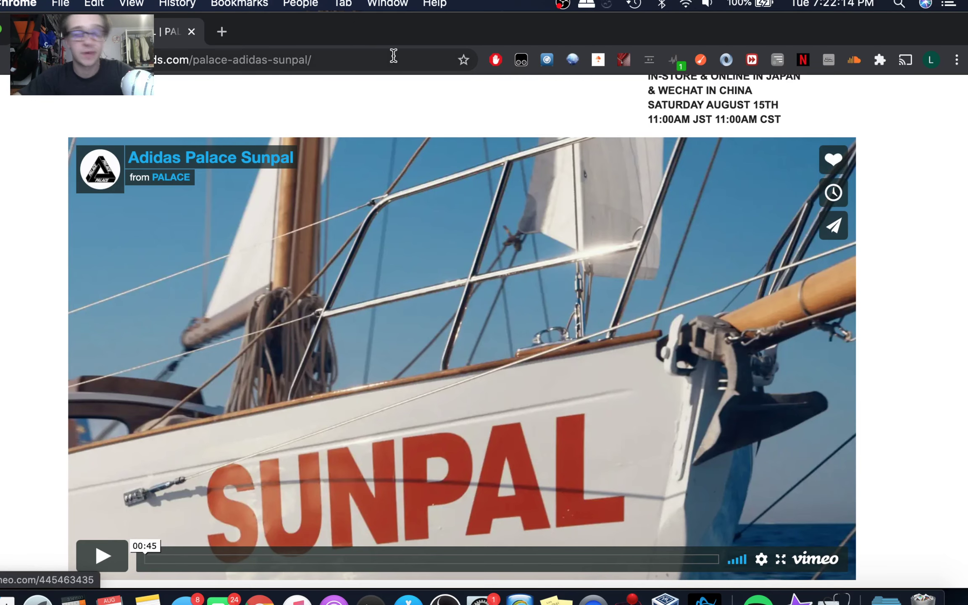
# Bring the OBS main window to the front via its macOS menu bar icon.
pyautogui.click(562, 6)
pyautogui.click(576, 22)
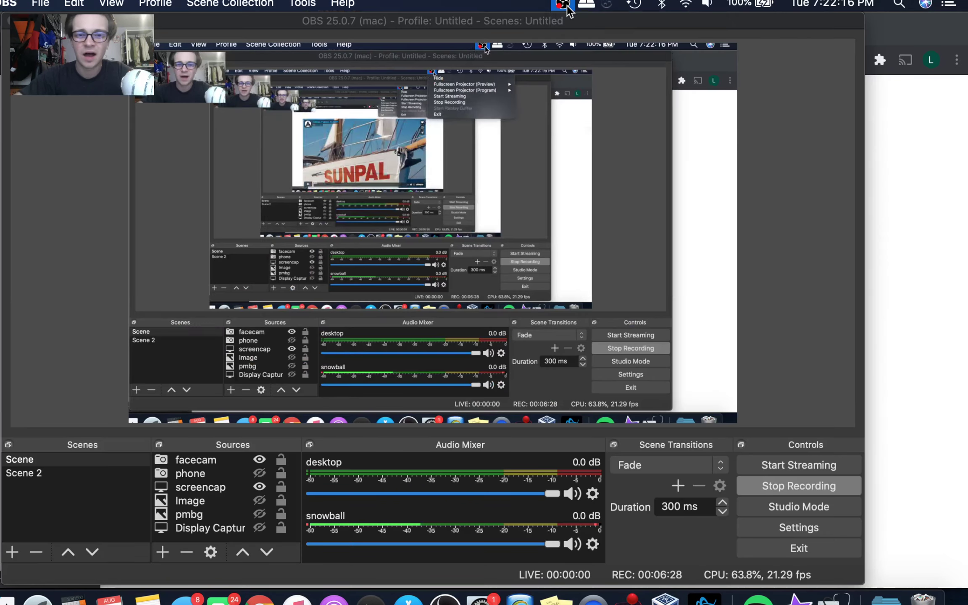